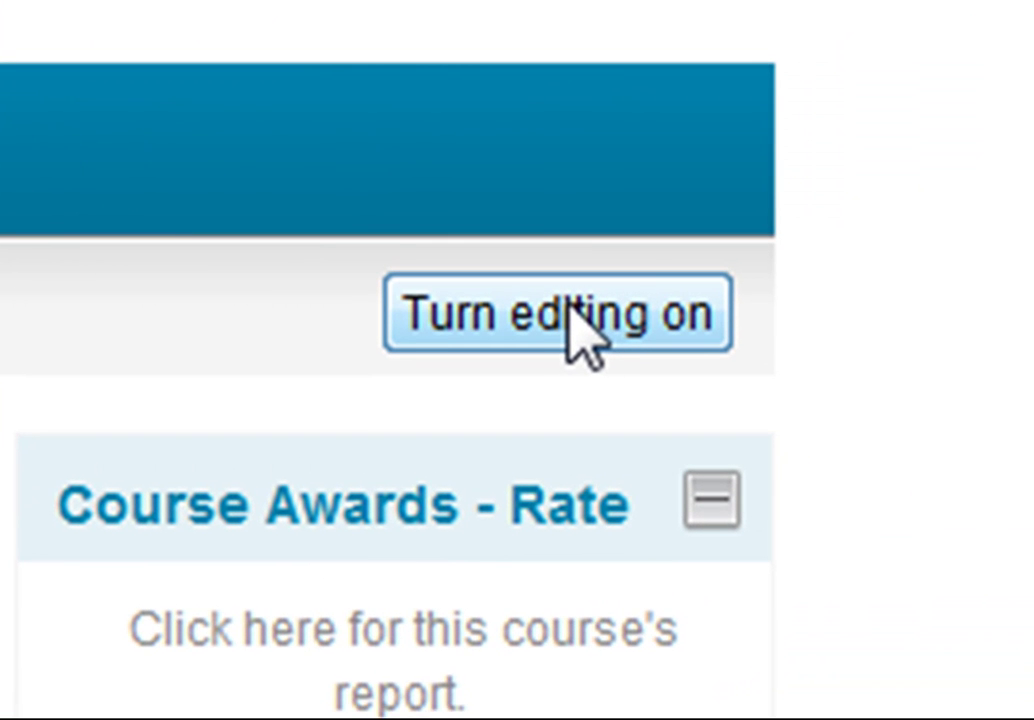
Turn editing on and add a File resource to the Interactive Whiteboards topic
{"action": "left_click", "coordinate": [585, 335]}
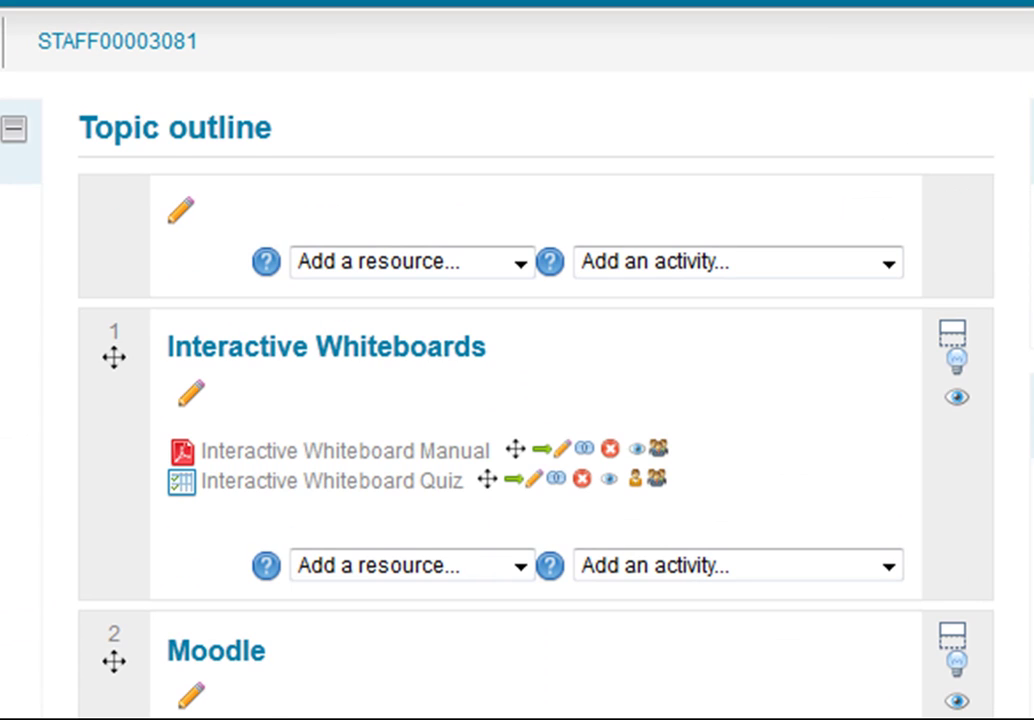
{"action": "scroll", "coordinate": [596, 415], "scroll_direction": "down", "scroll_amount": 2}
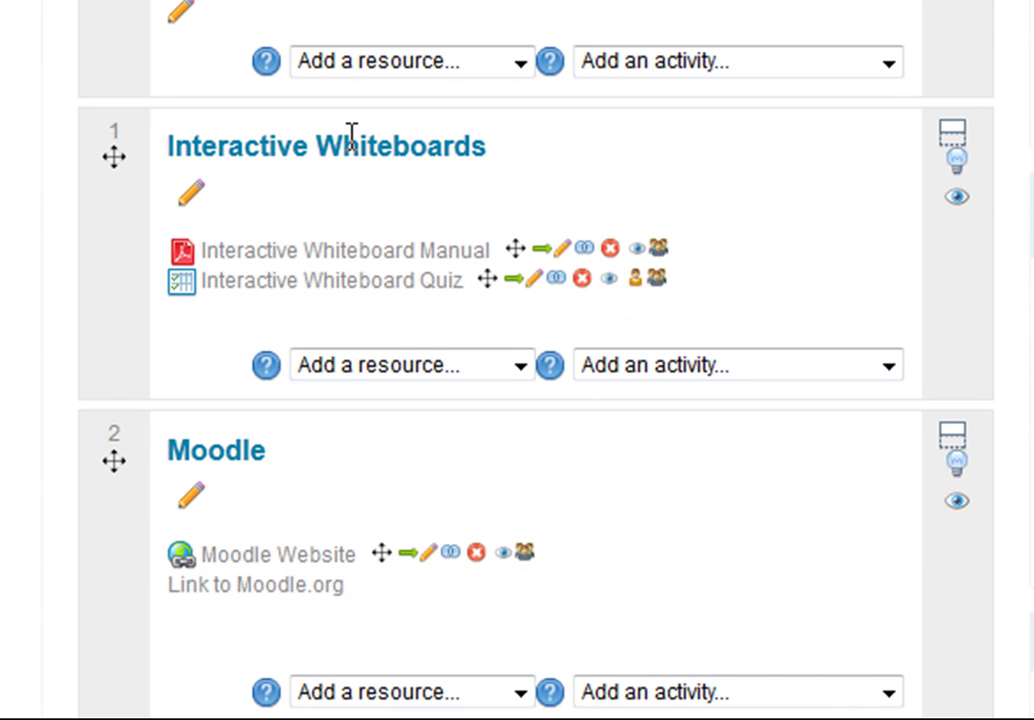
{"action": "left_click", "coordinate": [521, 366]}
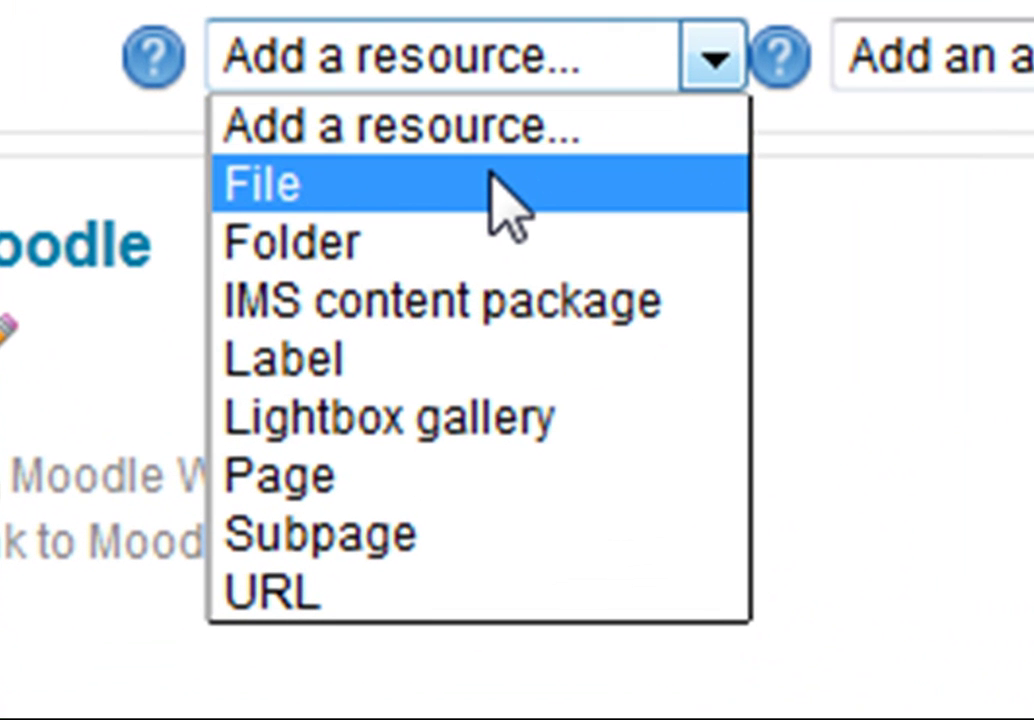
{"action": "left_click", "coordinate": [490, 175]}
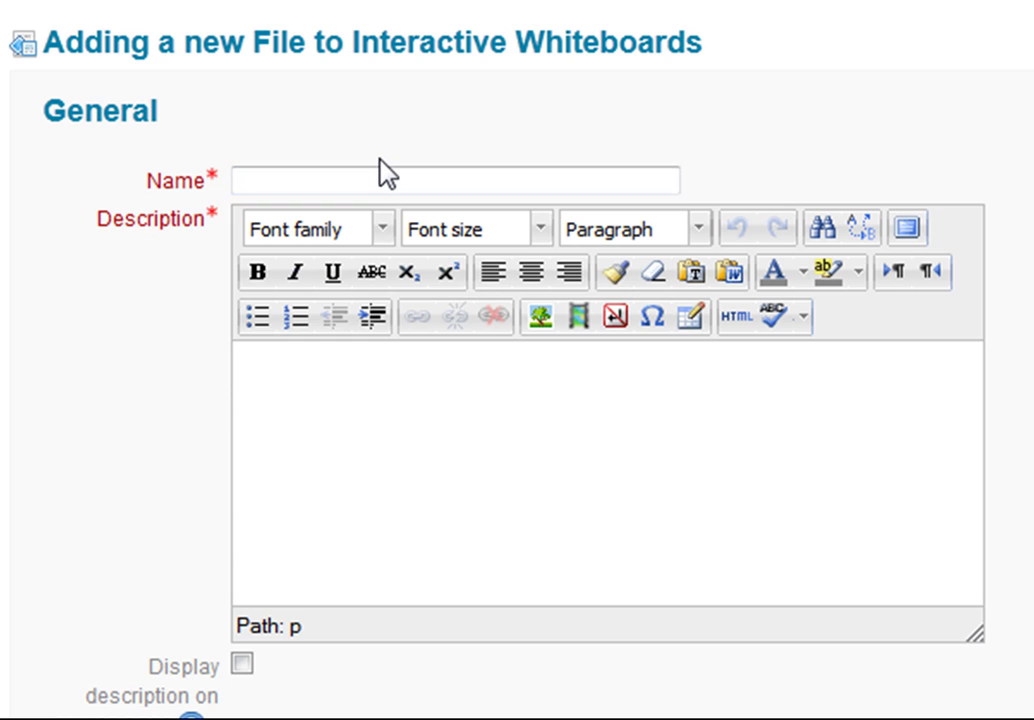
Name the file resource 'Interactive Whiteboard Extra Reading'
{"action": "type", "text": "Interqactive"}
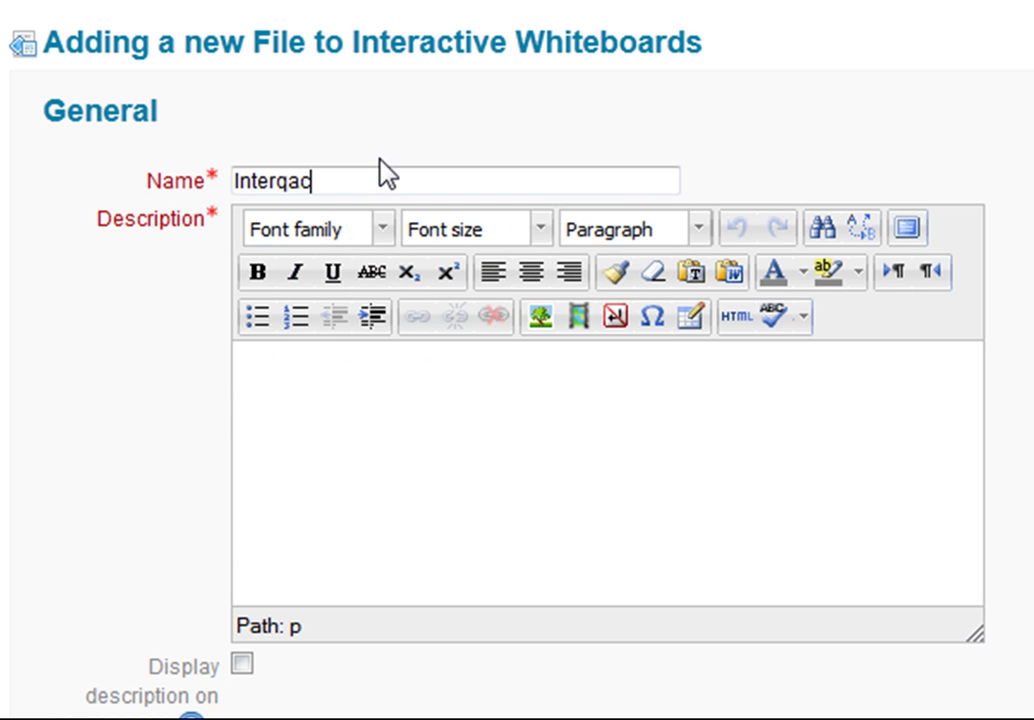
{"action": "key", "text": "BackSpace"}
{"action": "key", "text": "BackSpace"}
{"action": "key", "text": "BackSpace"}
{"action": "key", "text": "BackSpace"}
{"action": "key", "text": "BackSpace"}
{"action": "key", "text": "BackSpace"}
{"action": "key", "text": "BackSpace"}
{"action": "key", "text": "BackSpace"}
{"action": "type", "text": "a"}
{"action": "type", "text": "ctib"}
{"action": "key", "text": "BackSpace"}
{"action": "type", "text": "ve Whiteboatr"}
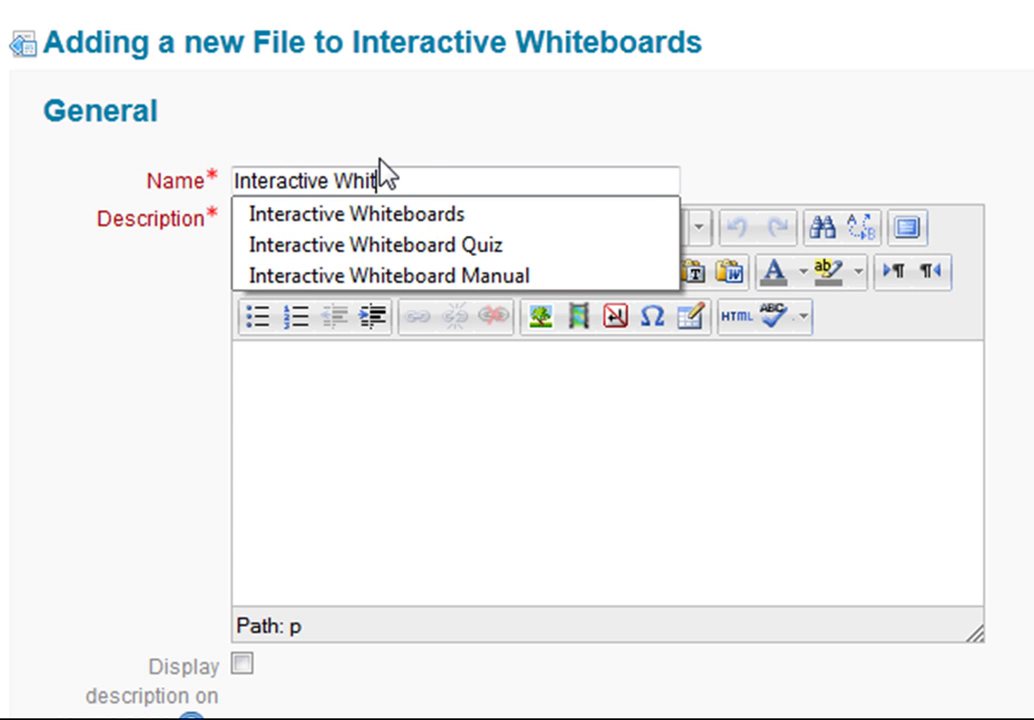
{"action": "key", "text": "BackSpace"}
{"action": "key", "text": "BackSpace"}
{"action": "type", "text": "d Extr"}
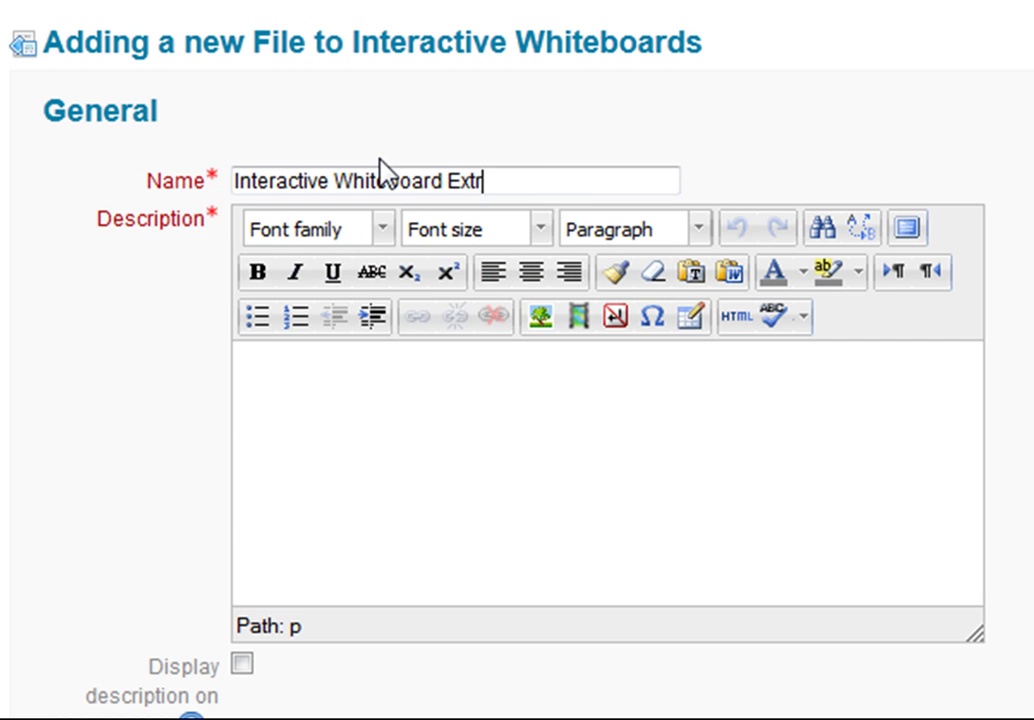
{"action": "type", "text": "a Reading"}
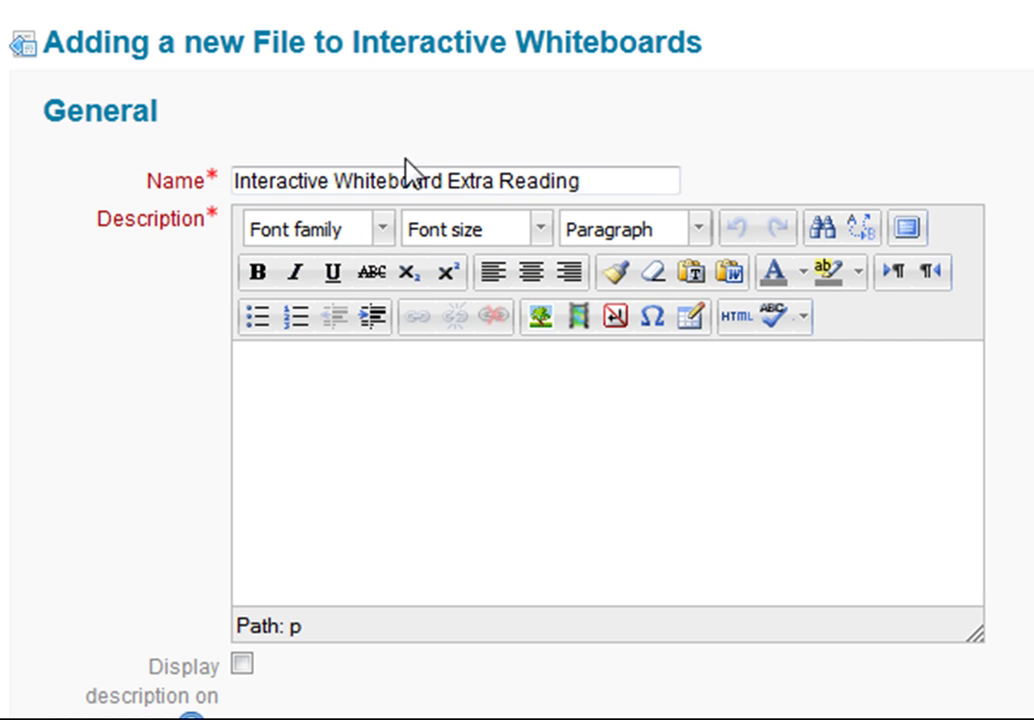
Paste the name into the Description and bring up the file picker
{"action": "left_click_drag", "start_coordinate": [605, 192], "coordinate": [180, 182]}
{"action": "key", "text": "ctrl+c"}
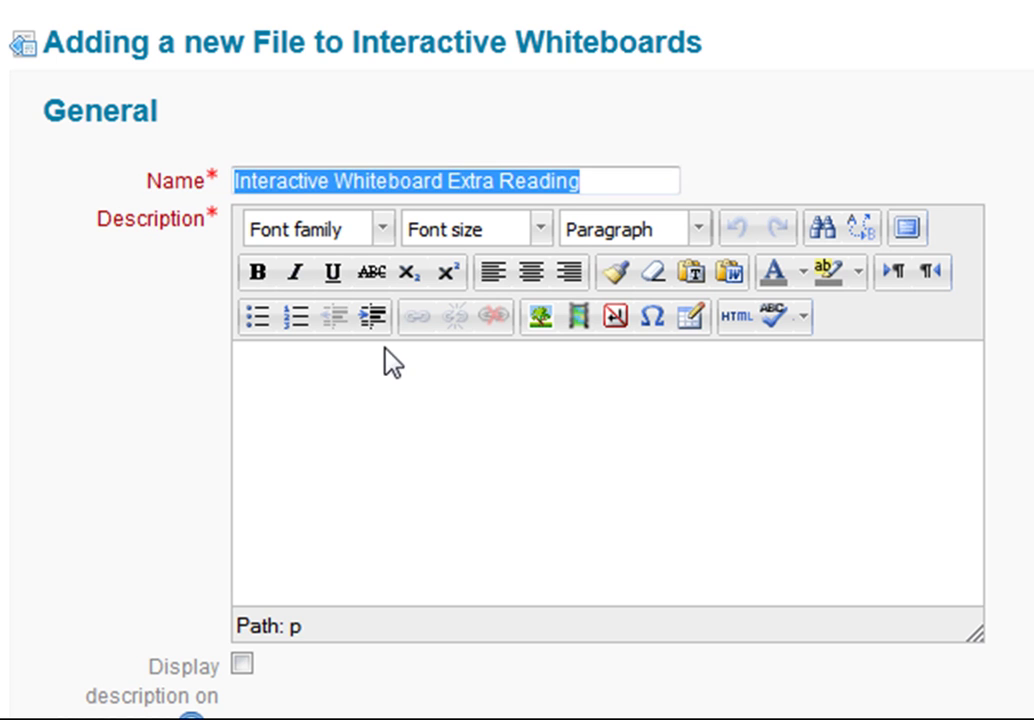
{"action": "left_click", "coordinate": [374, 392]}
{"action": "key", "text": "ctrl+v"}
{"action": "scroll", "coordinate": [420, 693], "scroll_direction": "down", "scroll_amount": 2}
{"action": "scroll", "coordinate": [420, 693], "scroll_direction": "down", "scroll_amount": 2}
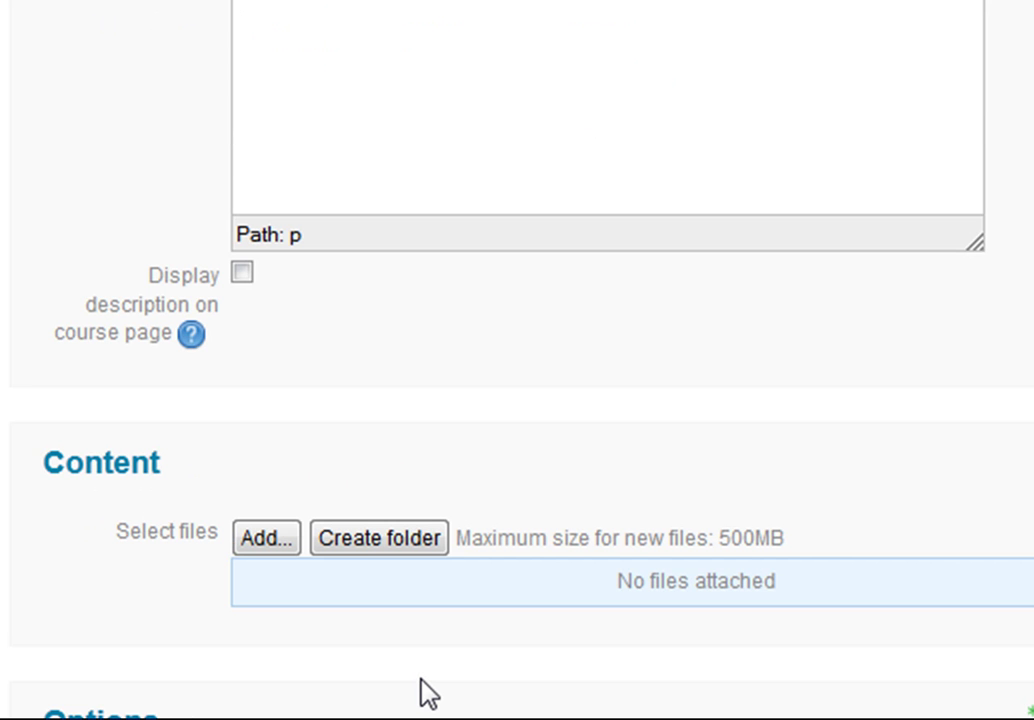
{"action": "left_click", "coordinate": [265, 540]}
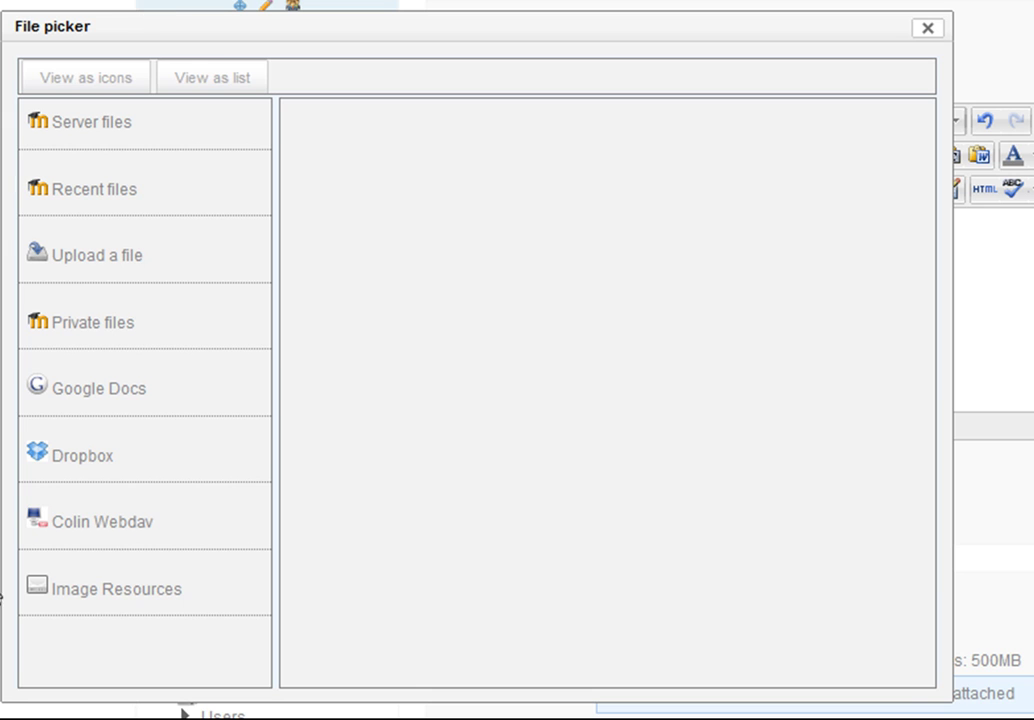
Upload 'Interactive Whiteboard High Achievers.docx' from the Desktop as the resource's file
{"action": "left_click", "coordinate": [85, 266]}
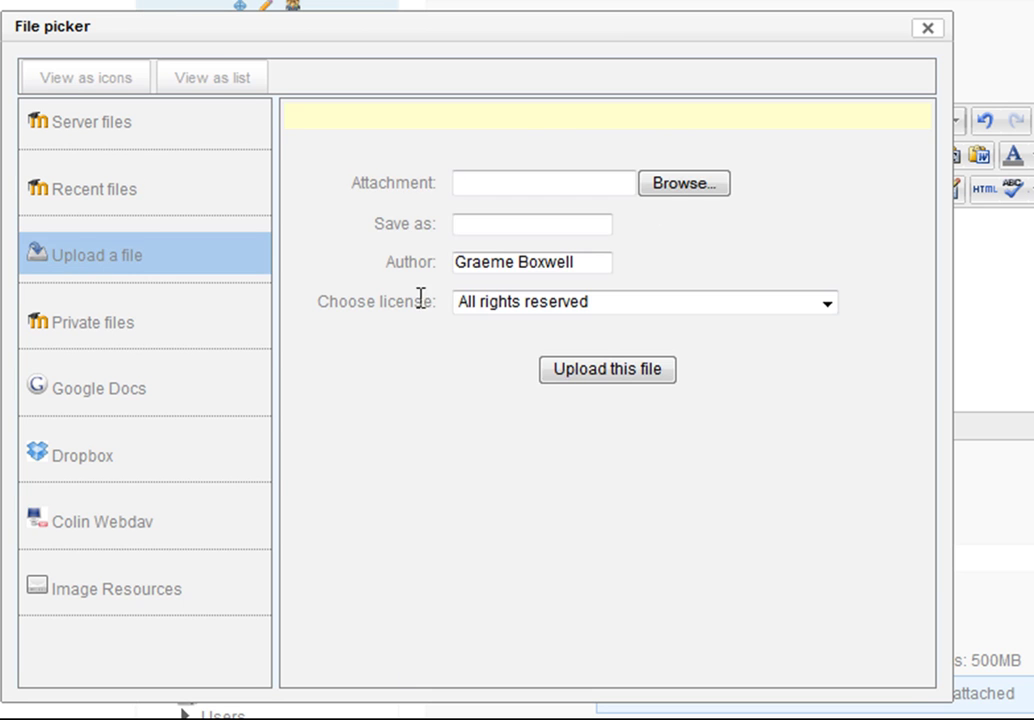
{"action": "left_click", "coordinate": [700, 187]}
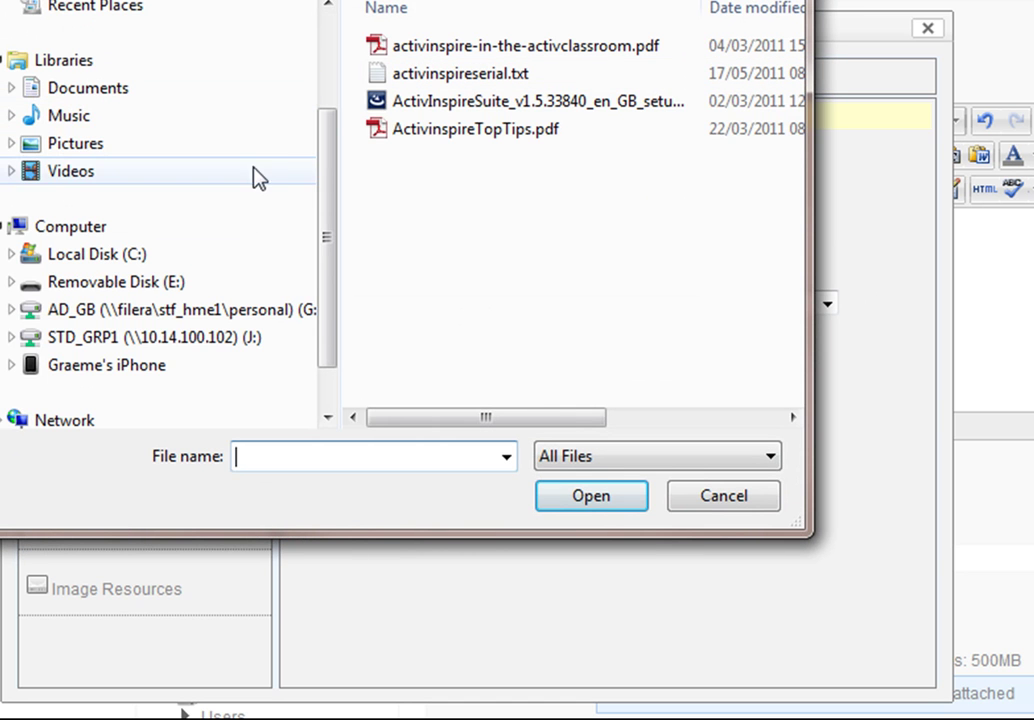
{"action": "left_click_drag", "start_coordinate": [321, 162], "coordinate": [270, 66]}
{"action": "left_click", "coordinate": [70, 46]}
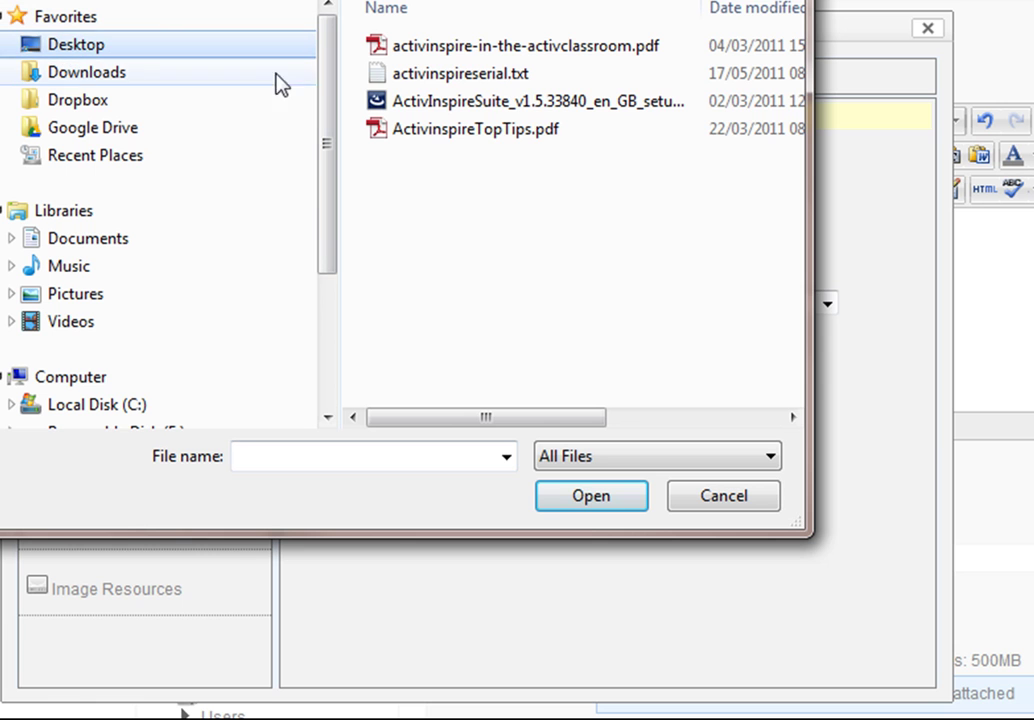
{"action": "left_click_drag", "start_coordinate": [795, 62], "coordinate": [752, 284]}
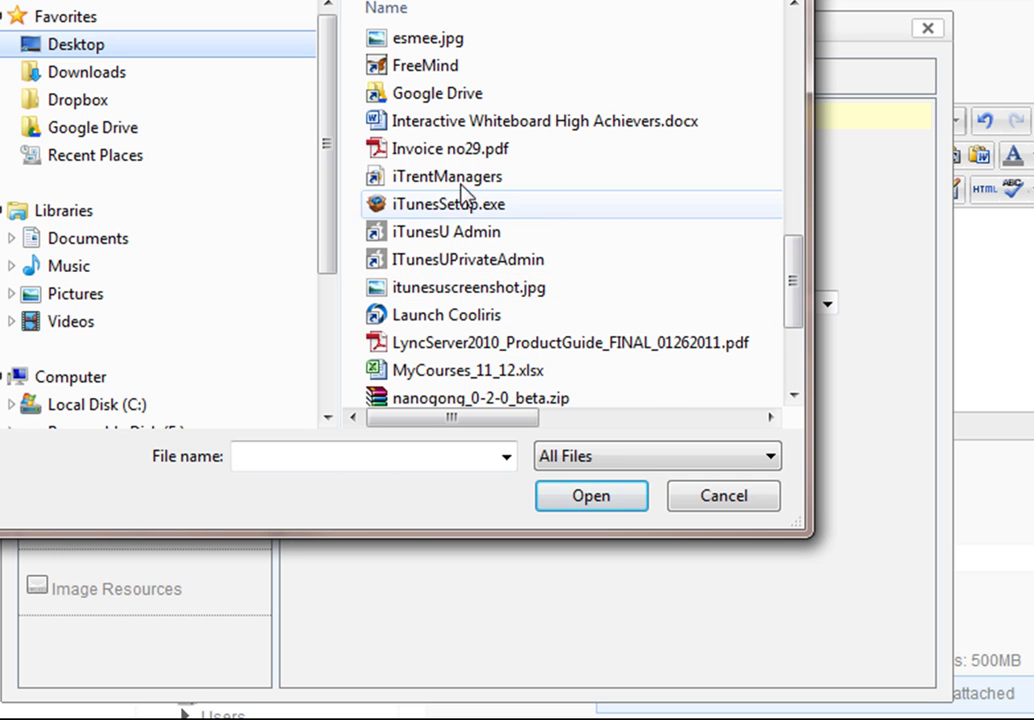
{"action": "left_click", "coordinate": [470, 122]}
{"action": "left_click", "coordinate": [573, 494]}
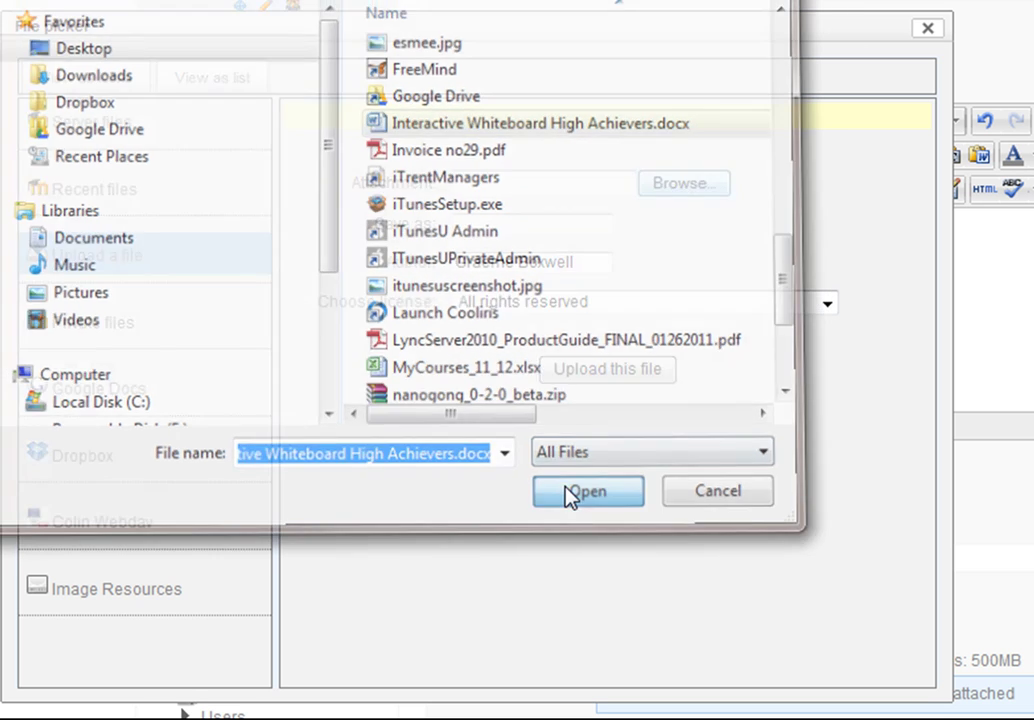
{"action": "left_click", "coordinate": [617, 372]}
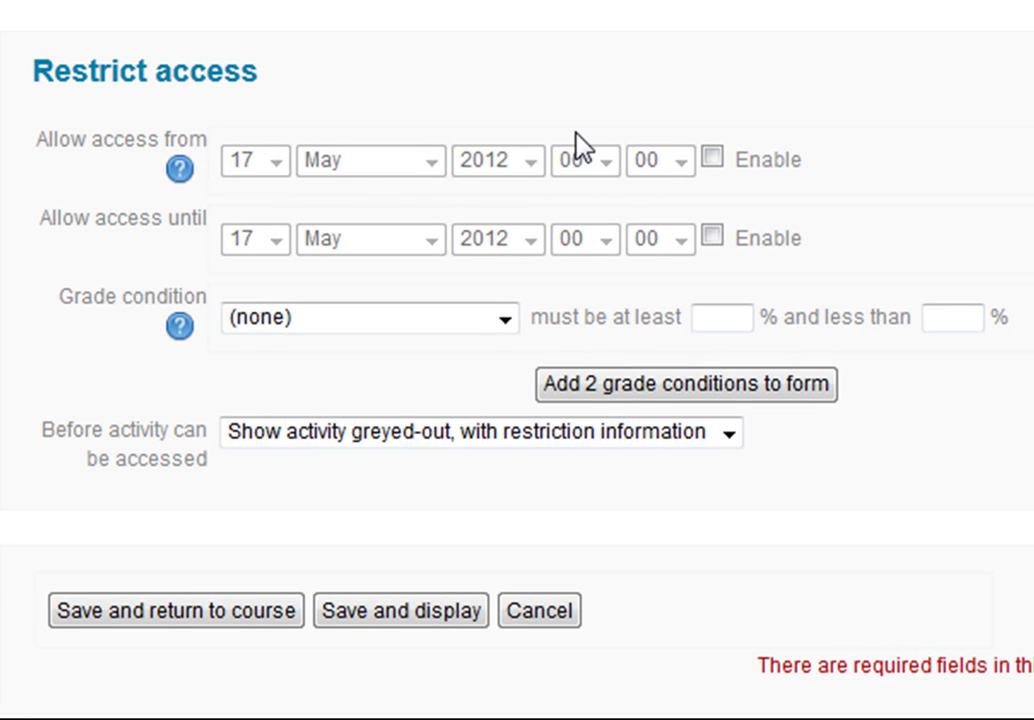
Add a grade condition requiring 80–100% on the Interactive Whiteboard Quiz
{"action": "left_click", "coordinate": [507, 328]}
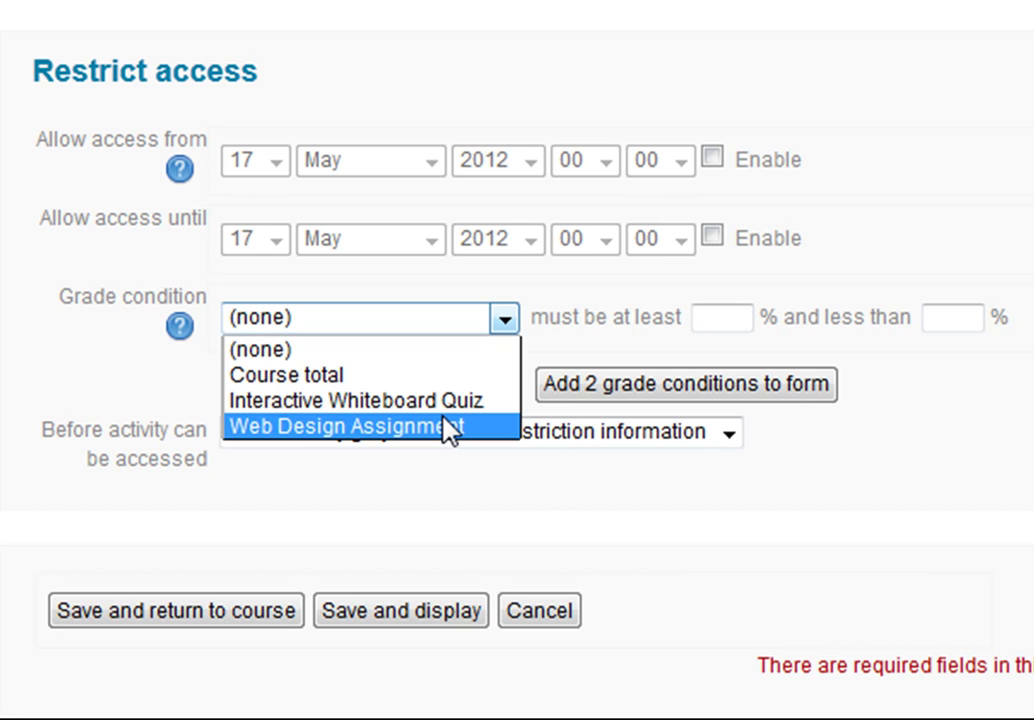
{"action": "left_click", "coordinate": [412, 401]}
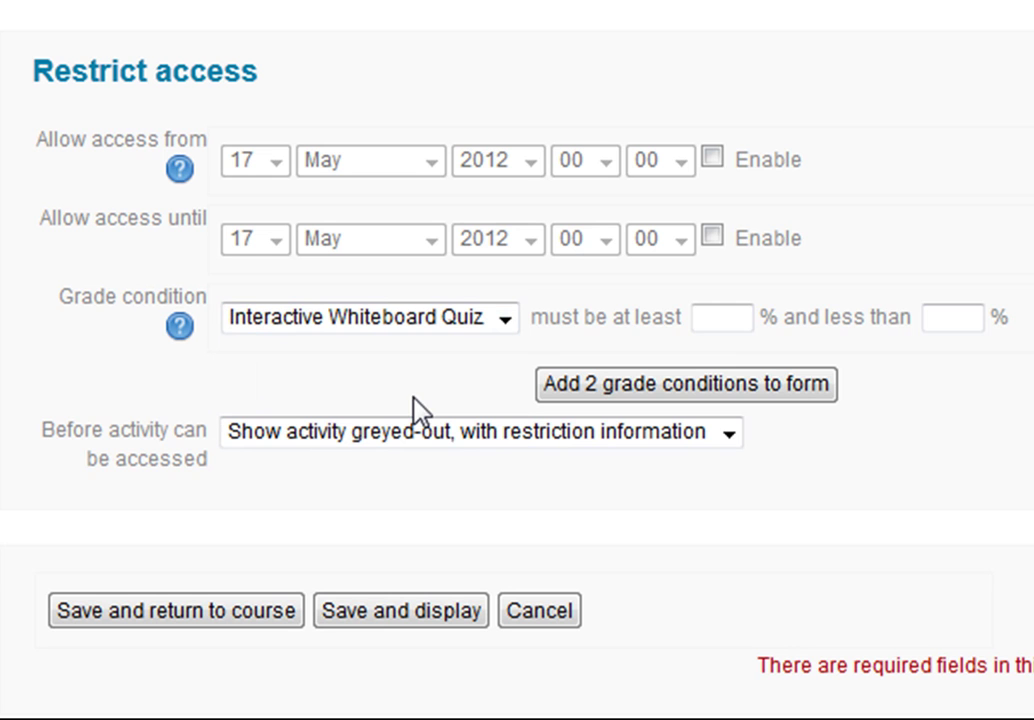
{"action": "left_click", "coordinate": [706, 318]}
{"action": "type", "text": "80"}
{"action": "left_click", "coordinate": [970, 314]}
{"action": "type", "text": "100"}
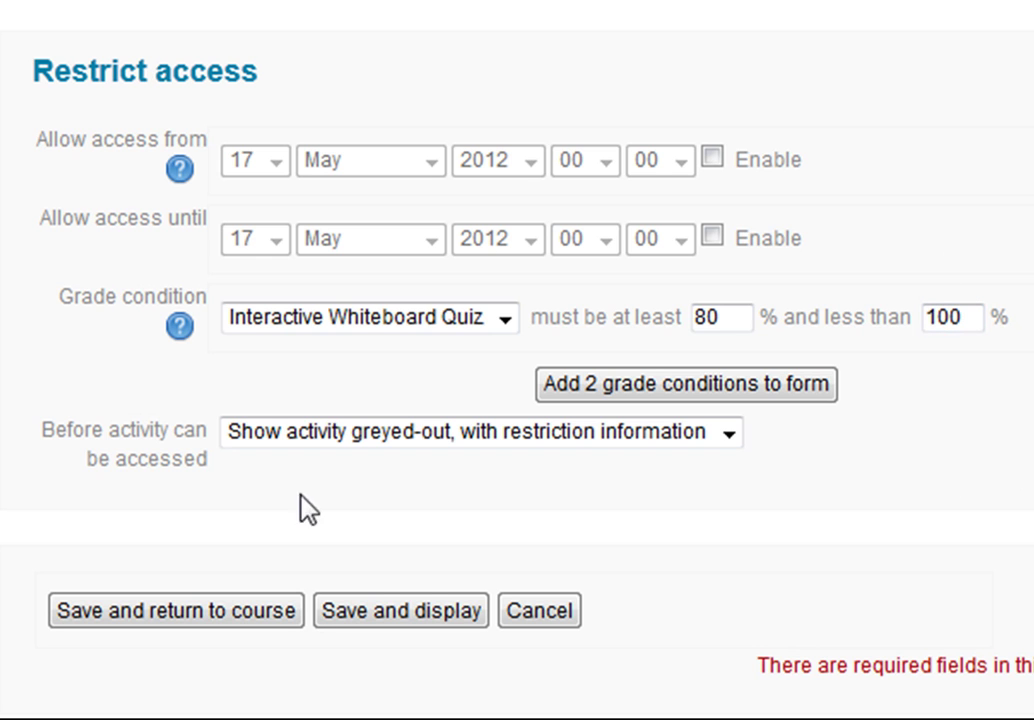
Set the file to be hidden entirely until the grade condition is met
{"action": "left_click", "coordinate": [78, 447]}
{"action": "left_click", "coordinate": [728, 434]}
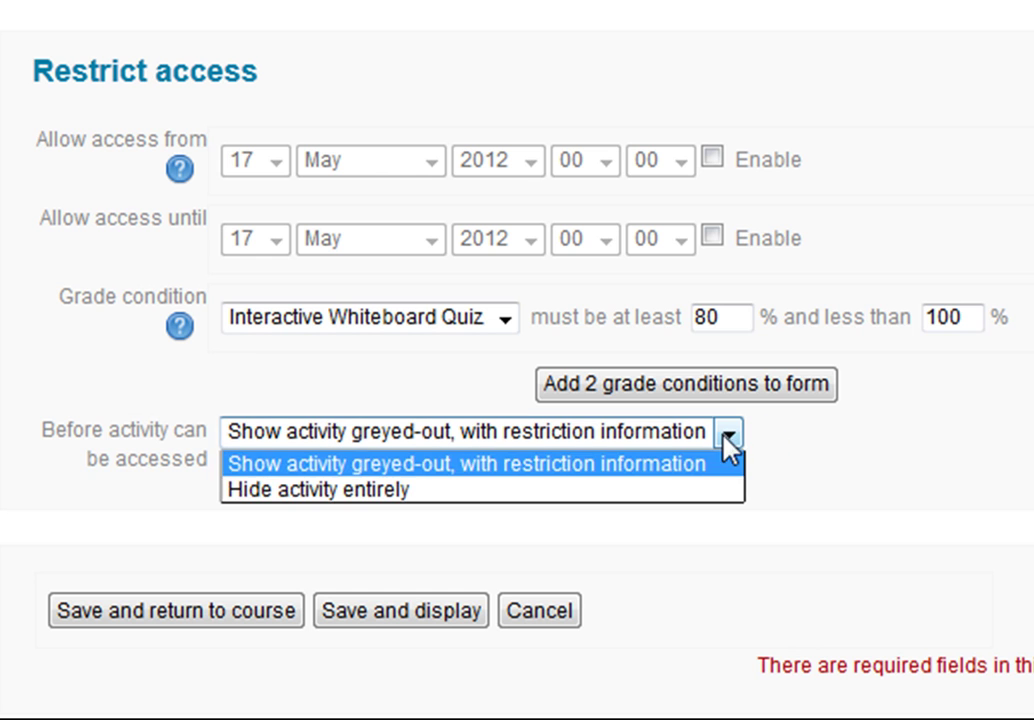
{"action": "left_click", "coordinate": [460, 488]}
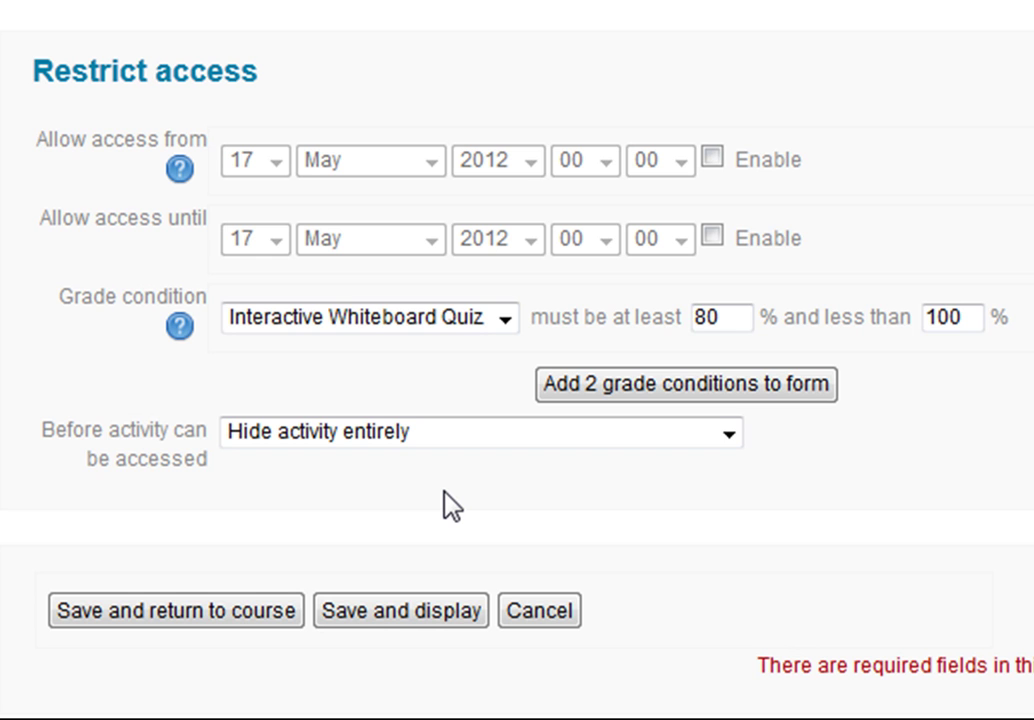
Save the restricted file to the course and start adding a Subpage resource
{"action": "left_click", "coordinate": [246, 618]}
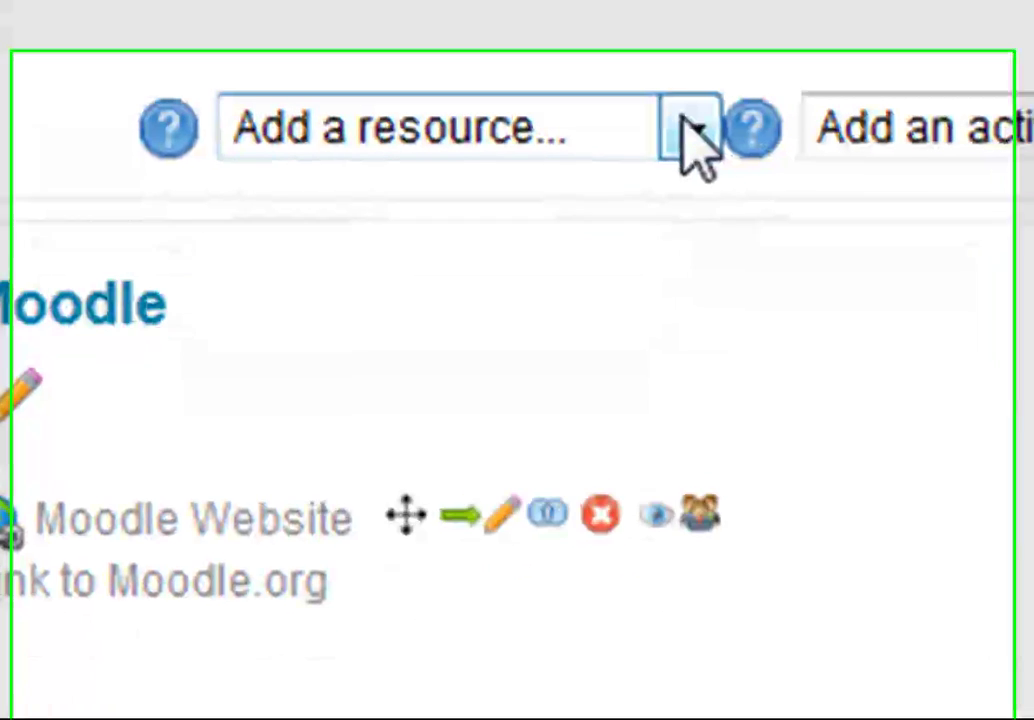
{"action": "left_click", "coordinate": [688, 127]}
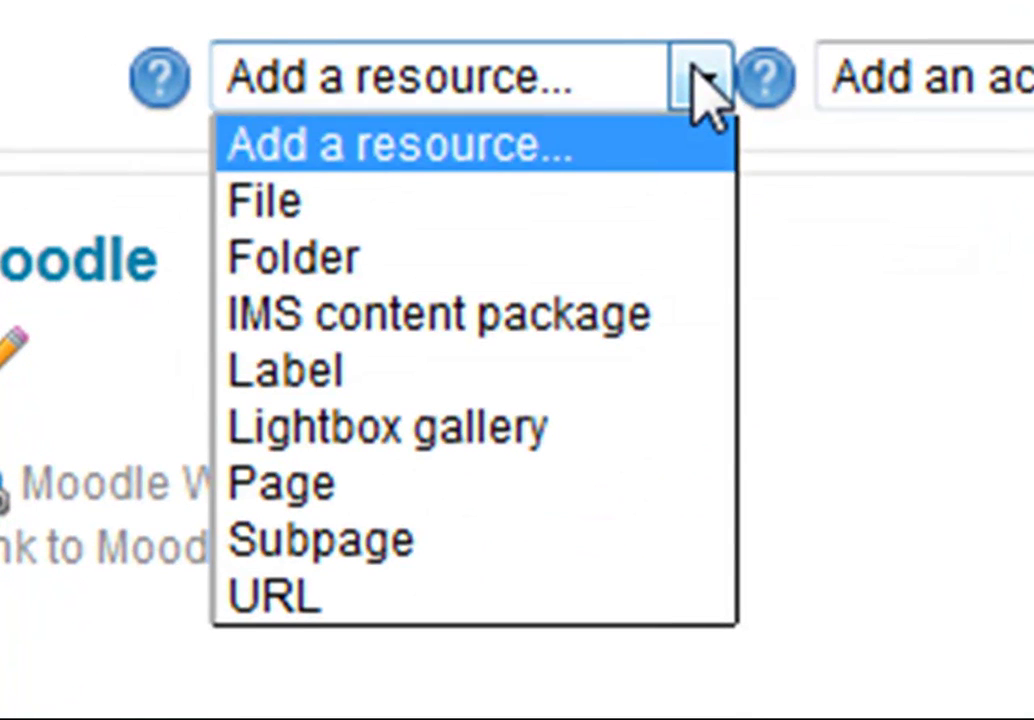
{"action": "left_click", "coordinate": [445, 532]}
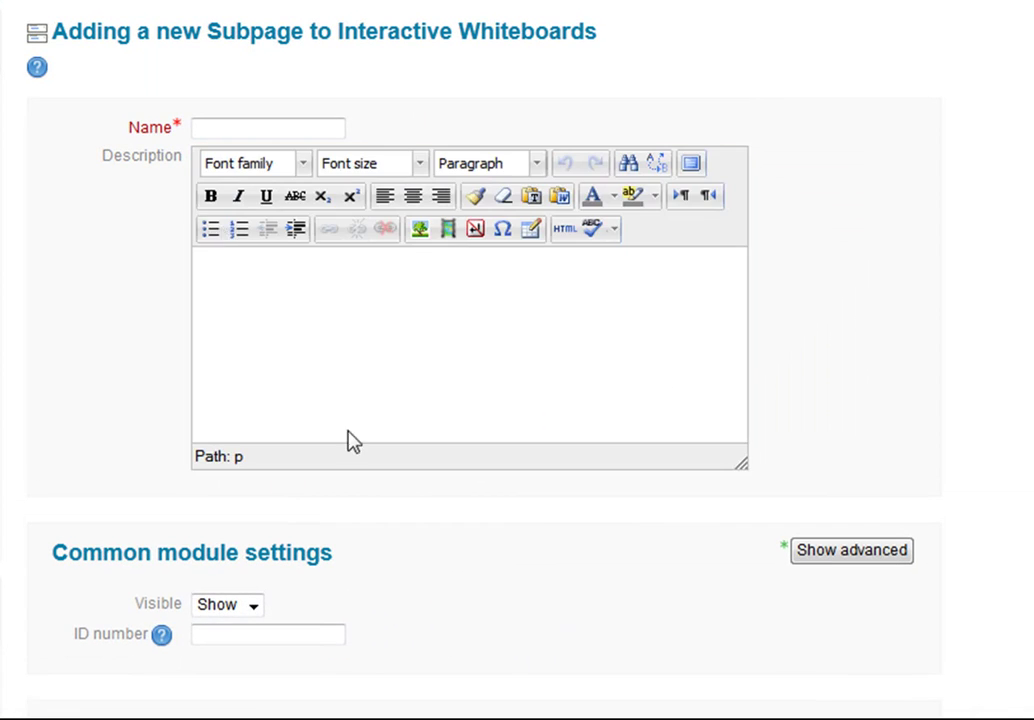
Name the subpage 'Interactive whiteboard extra resources' and paste the same text as its description
{"action": "left_click", "coordinate": [228, 128]}
{"action": "type", "text": "Interacta"}
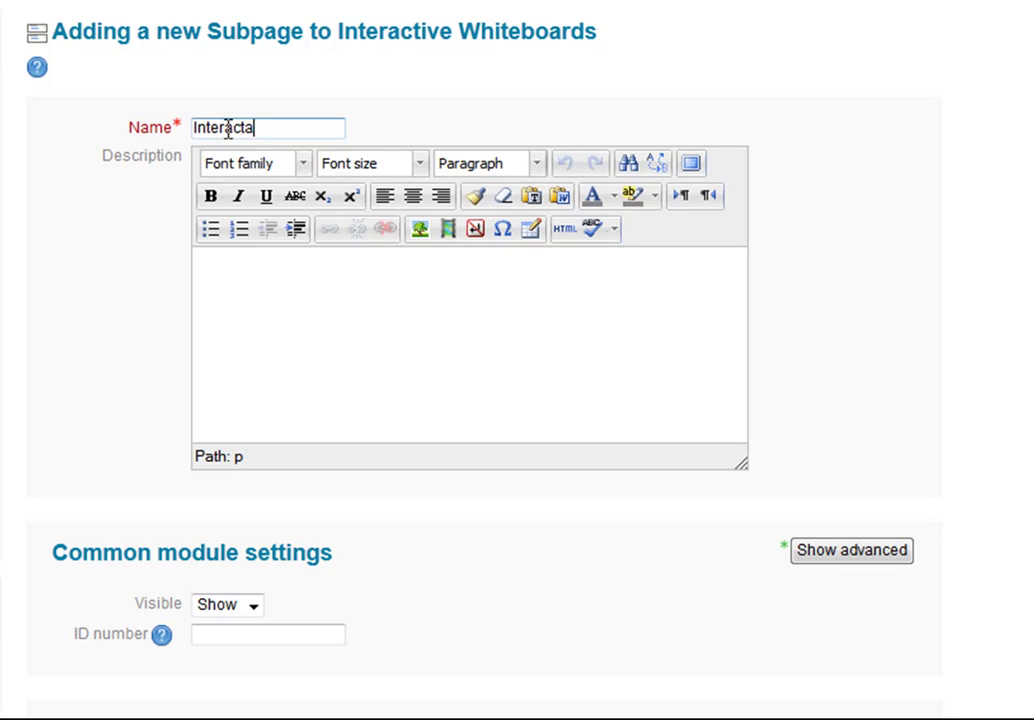
{"action": "key", "text": "BackSpace"}
{"action": "type", "text": "ive whiteboard ex"}
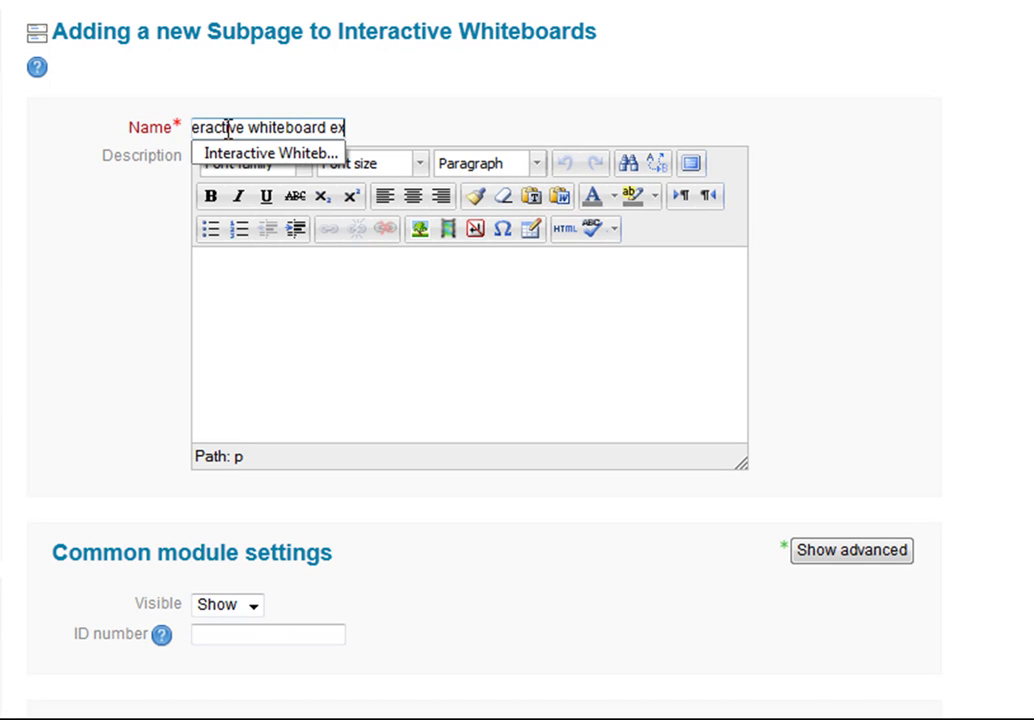
{"action": "type", "text": "tra re"}
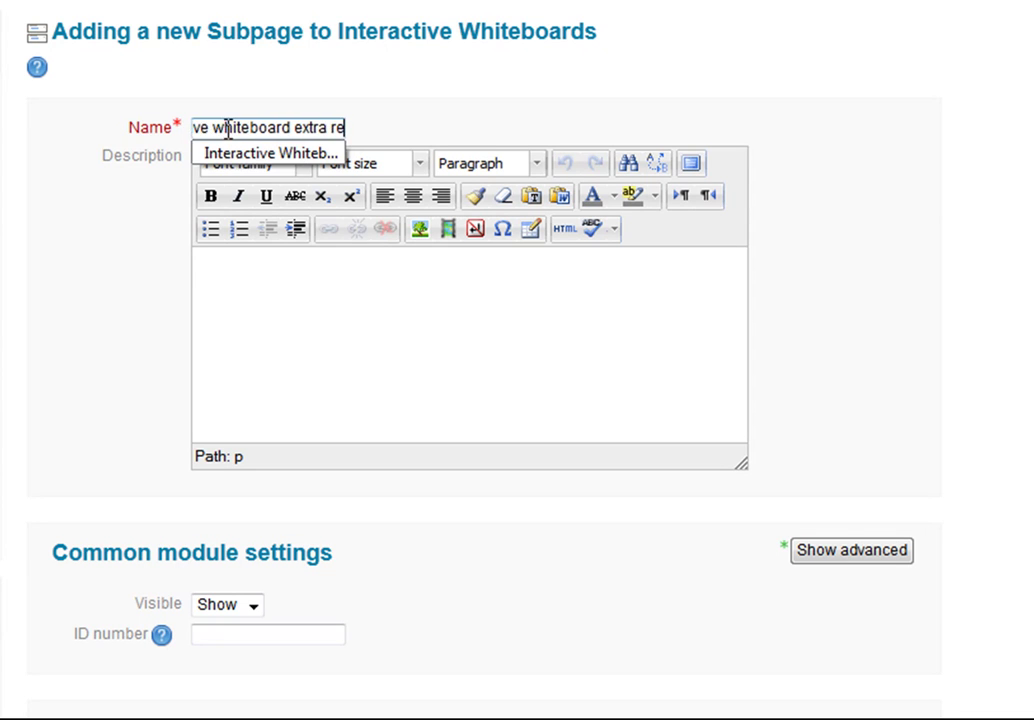
{"action": "type", "text": "sources"}
{"action": "key", "text": "ctrl+a"}
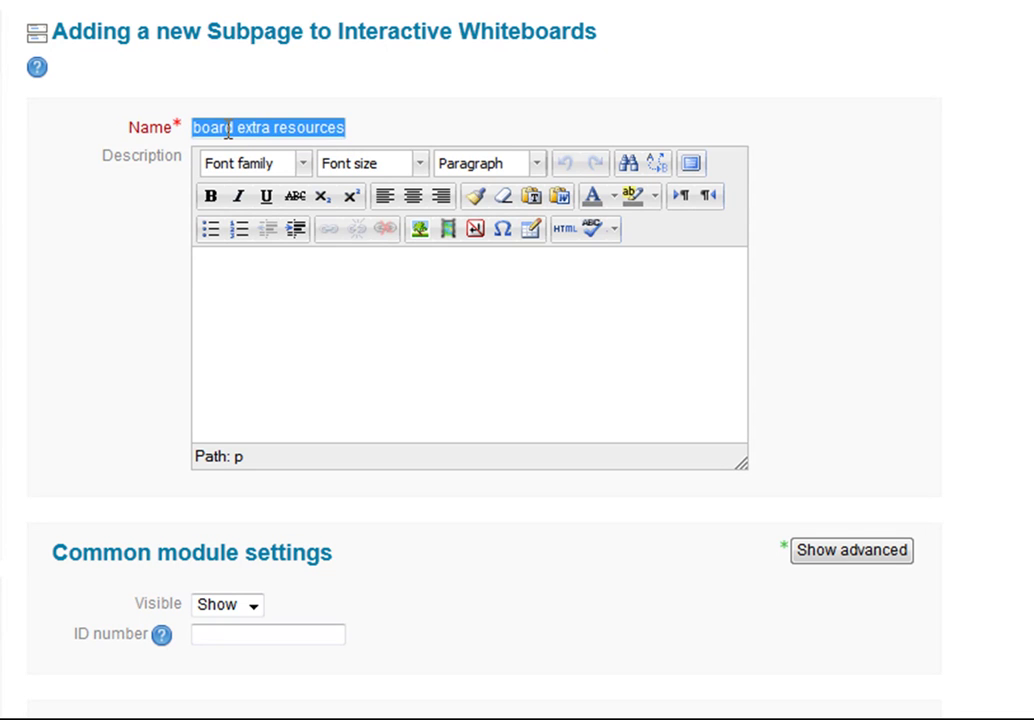
{"action": "key", "text": "ctrl+c"}
{"action": "left_click", "coordinate": [270, 270]}
{"action": "key", "text": "ctrl+v"}
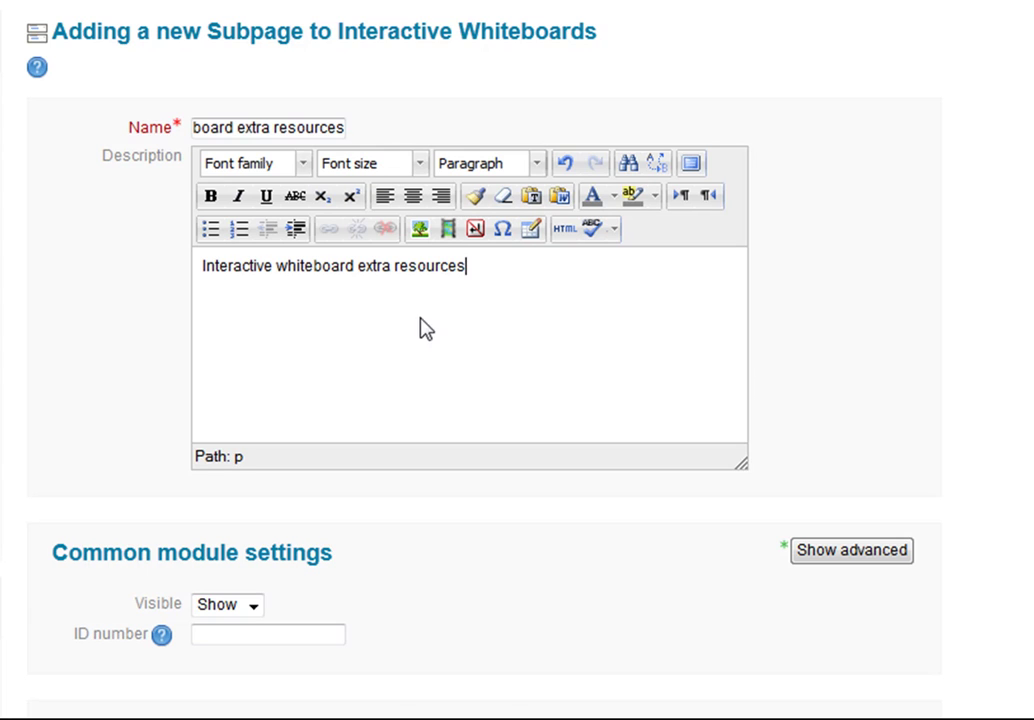
{"action": "scroll", "coordinate": [385, 376], "scroll_direction": "down", "scroll_amount": 3}
{"action": "scroll", "coordinate": [654, 376], "scroll_direction": "down", "scroll_amount": 3}
{"action": "scroll", "coordinate": [654, 376], "scroll_direction": "down", "scroll_amount": 3}
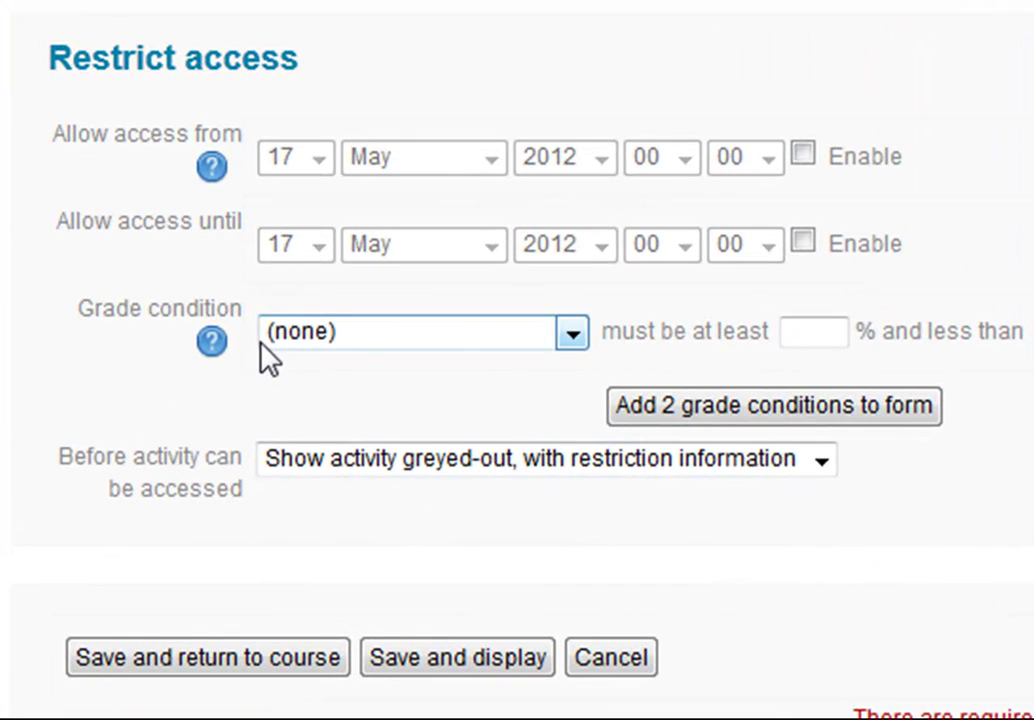
Require at least 0% on the Interactive Whiteboard Quiz, hiding the subpage entirely until met
{"action": "left_click", "coordinate": [571, 335]}
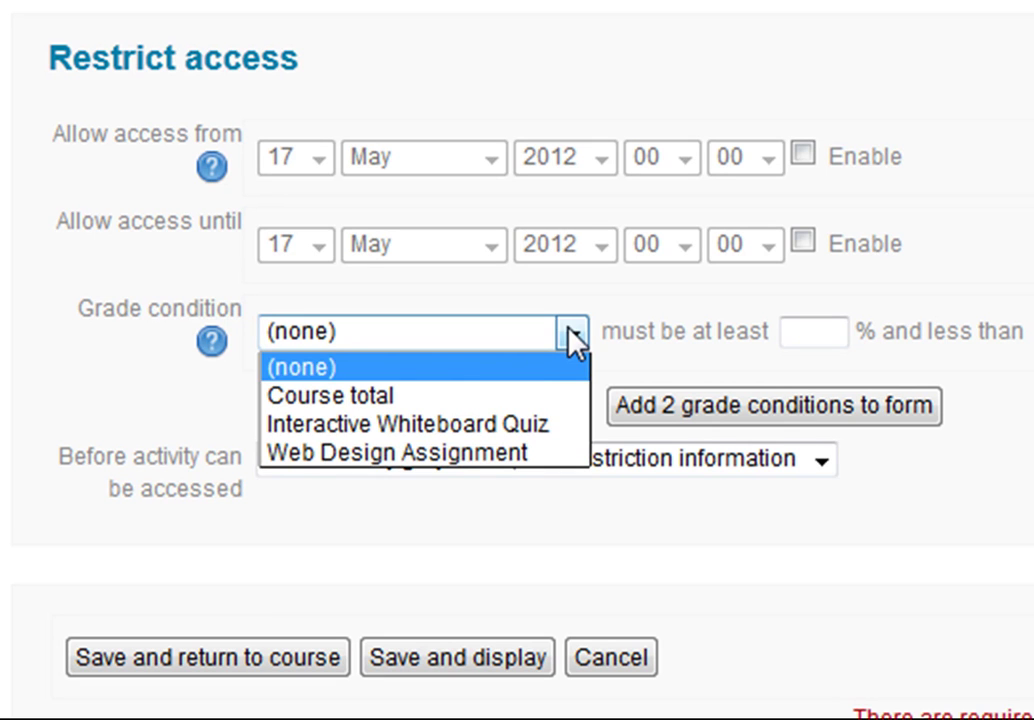
{"action": "left_click", "coordinate": [500, 430]}
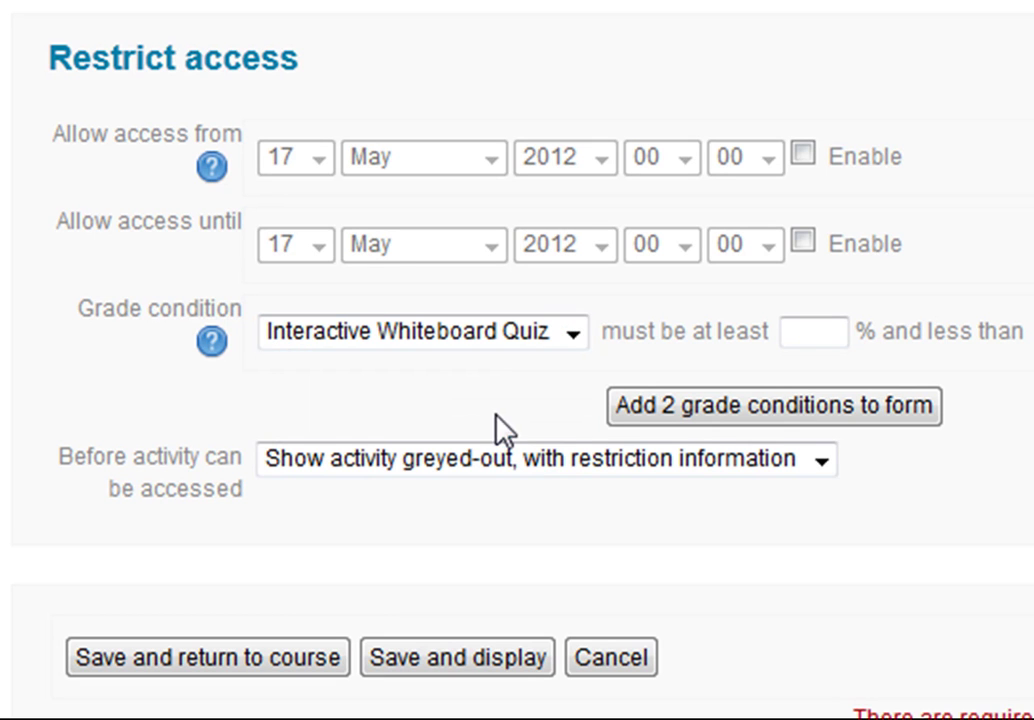
{"action": "left_click", "coordinate": [812, 338]}
{"action": "type", "text": "0"}
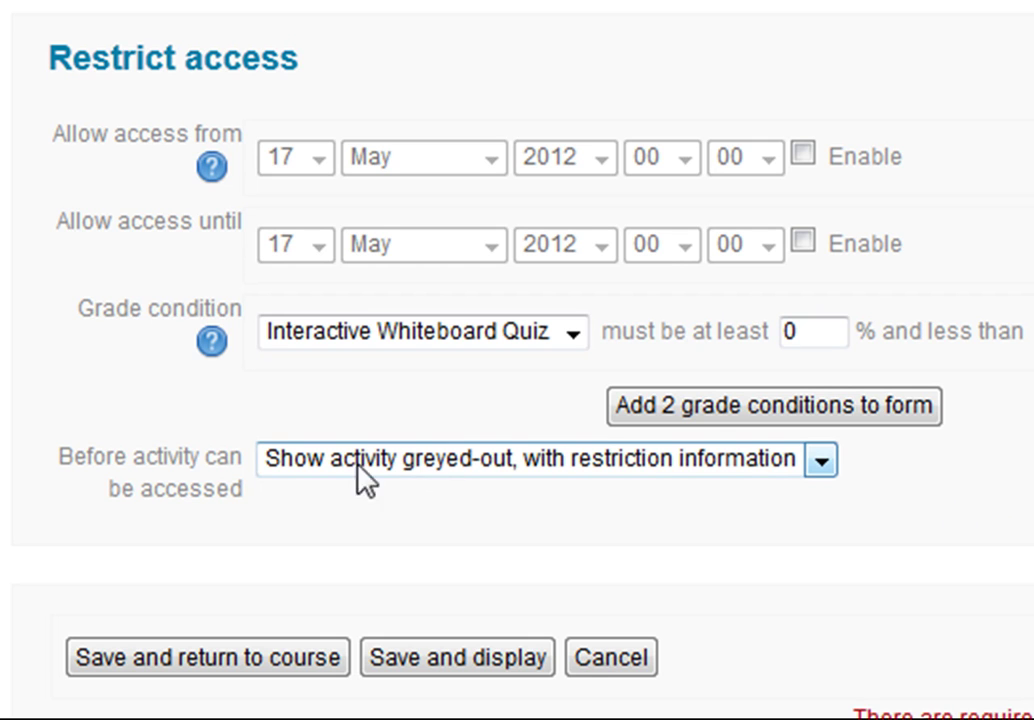
{"action": "left_click", "coordinate": [233, 512]}
{"action": "left_click", "coordinate": [812, 472]}
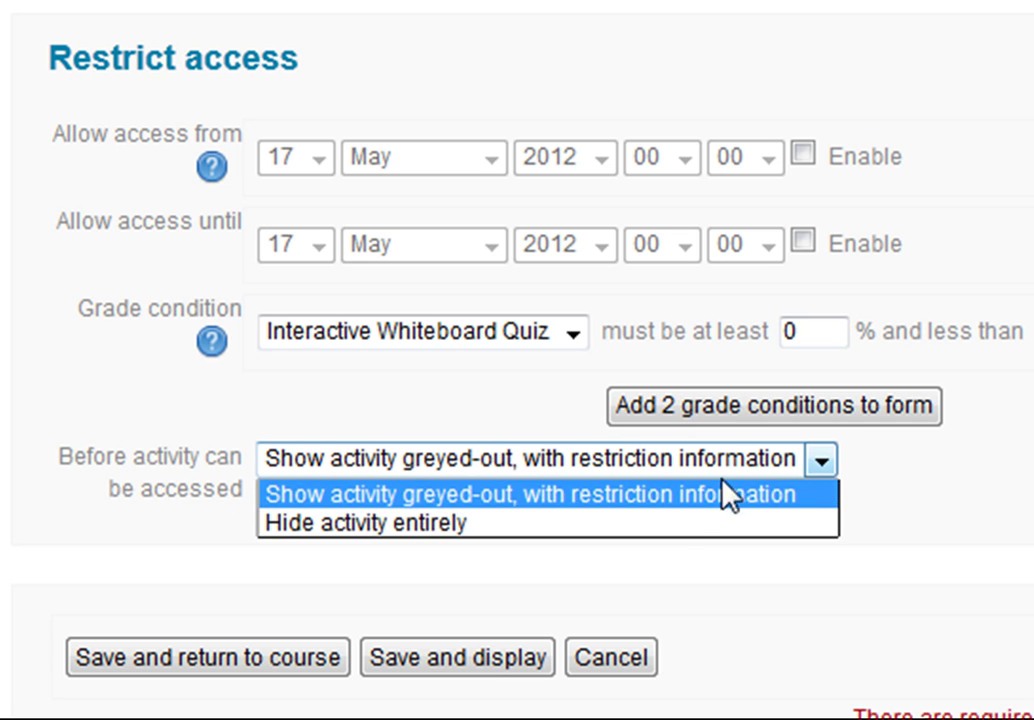
{"action": "left_click", "coordinate": [663, 526]}
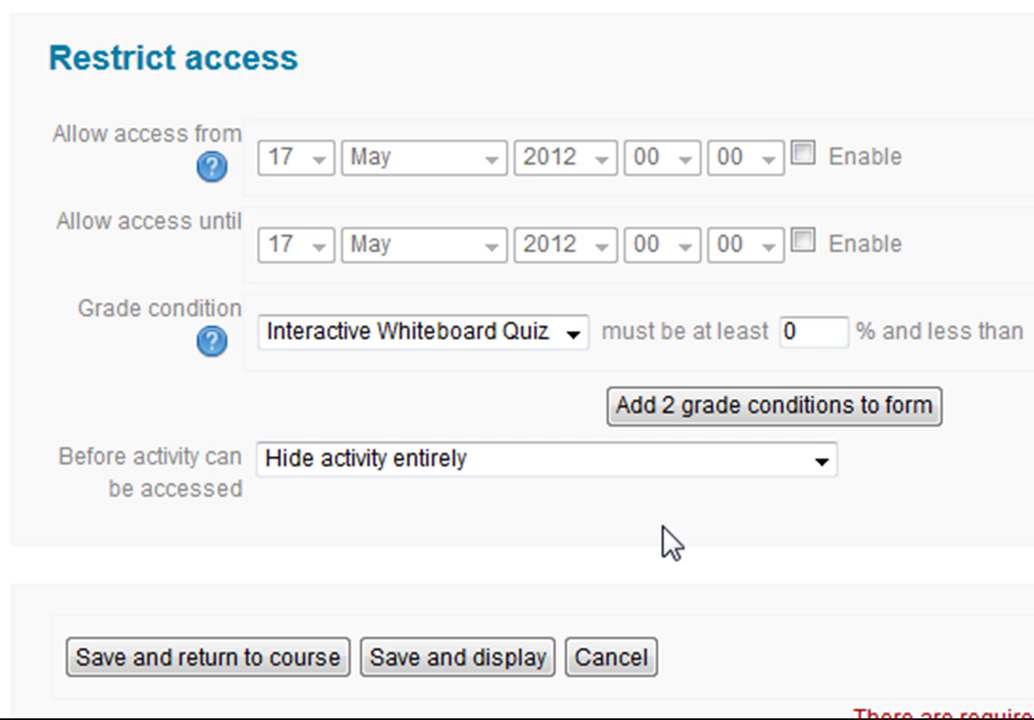
Save the subpage and return to the Interactive Whiteboards course page
{"action": "left_click", "coordinate": [242, 662]}
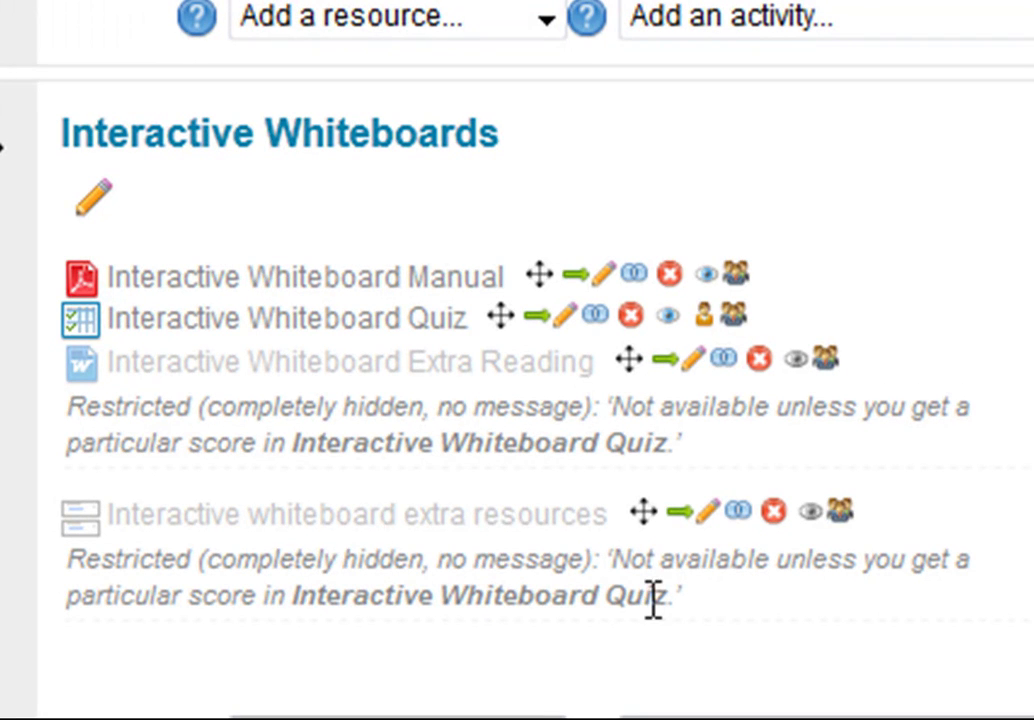
Open the 'Interactive whiteboard extra resources' subpage and add a second section
{"action": "left_click", "coordinate": [322, 515]}
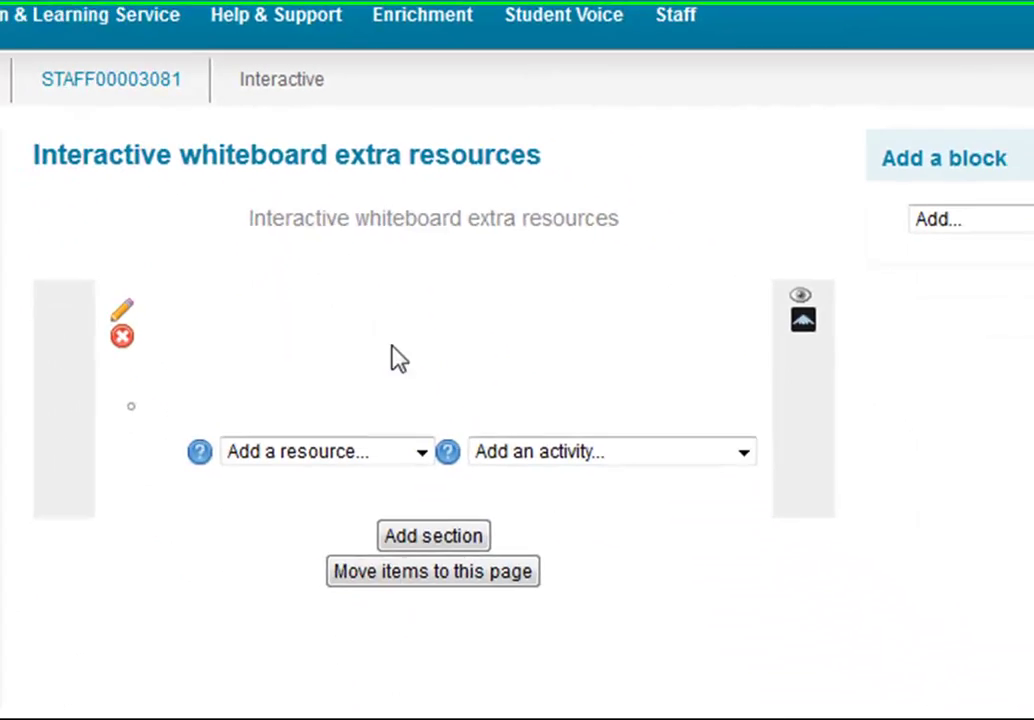
{"action": "left_click", "coordinate": [452, 507]}
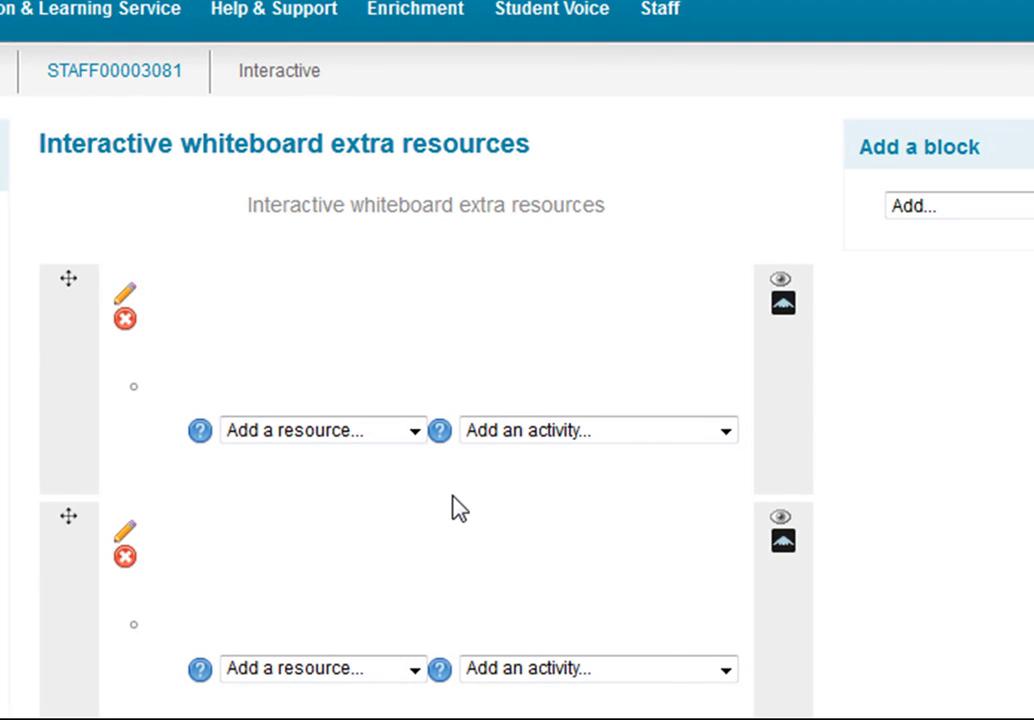